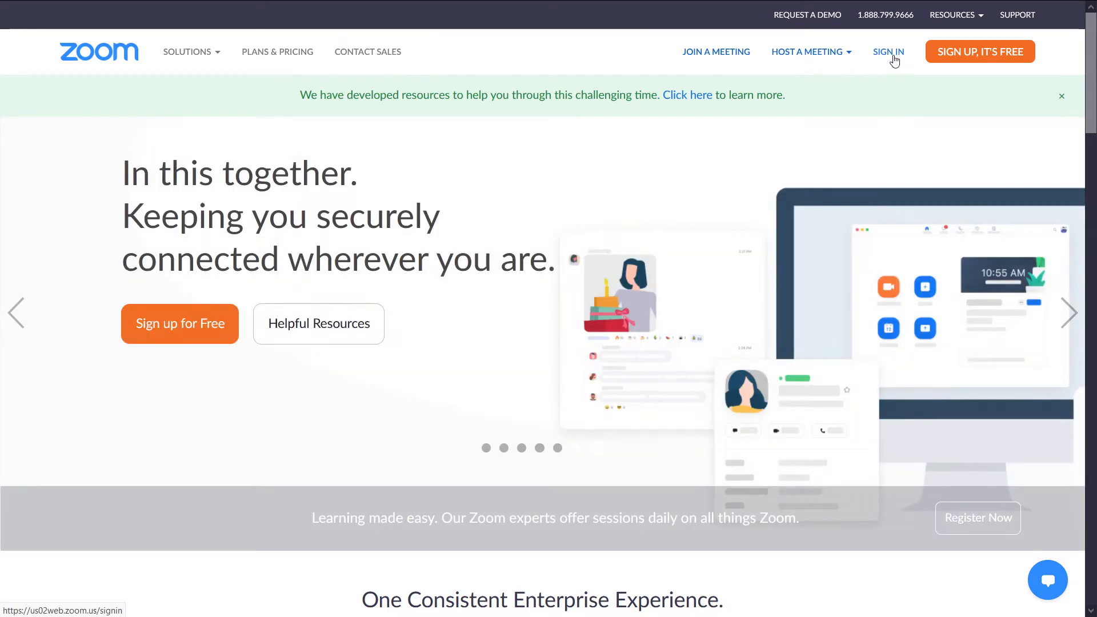
Step: Sign in to Zoom using the Google account option
{"action": "left_click", "coordinate": [894, 60]}
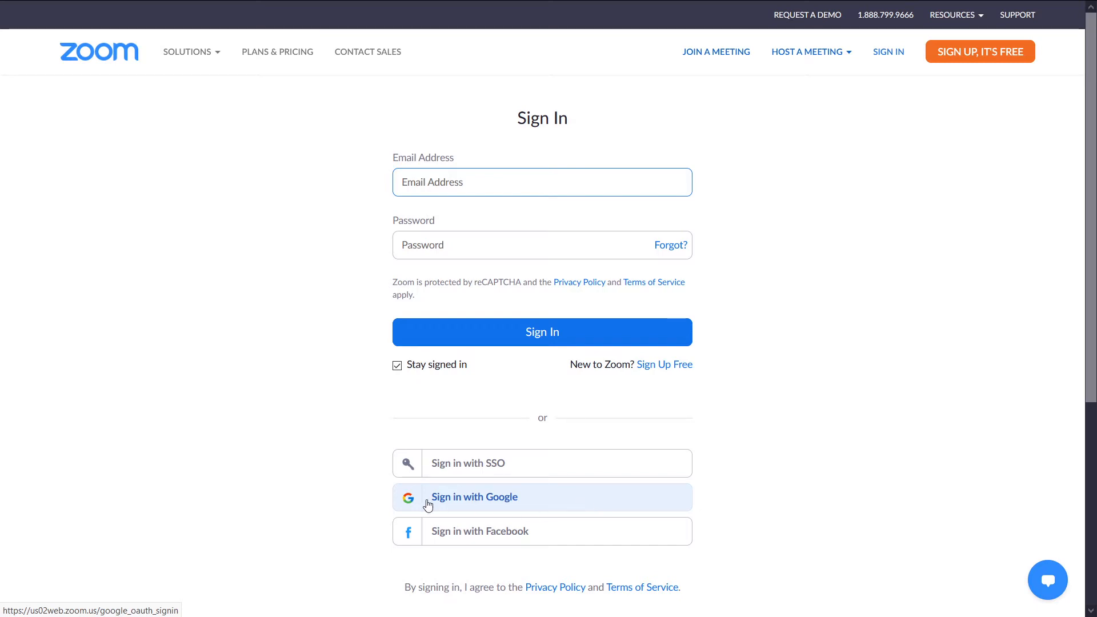
{"action": "left_click", "coordinate": [480, 506]}
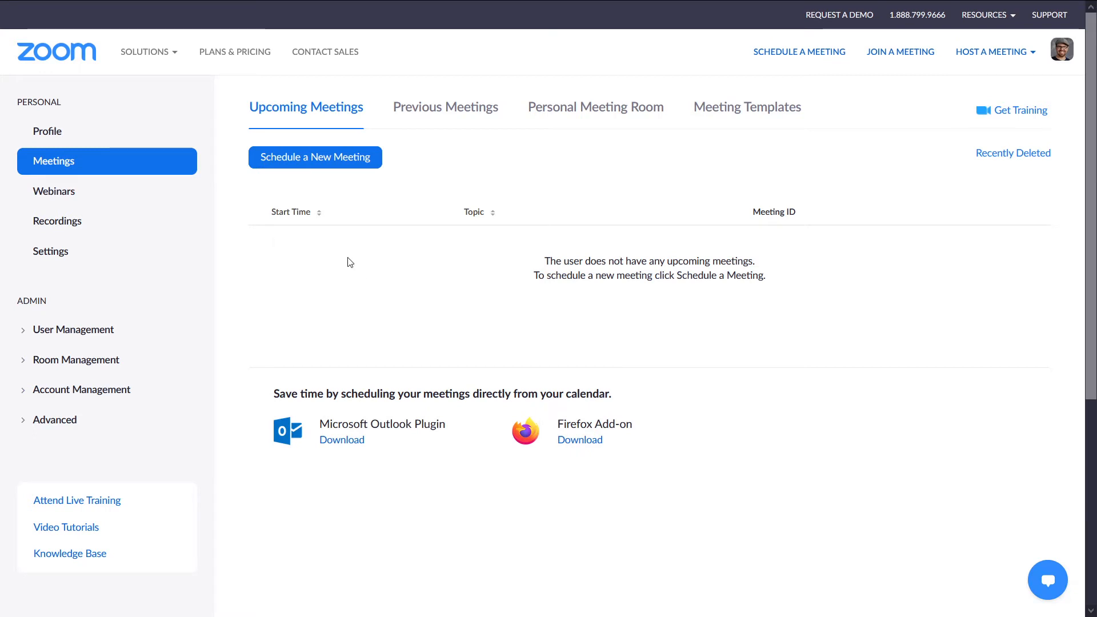
Step: Look over the Security section of the meeting settings and return to the upcoming meetings
{"action": "mouse_move", "coordinate": [238, 2]}
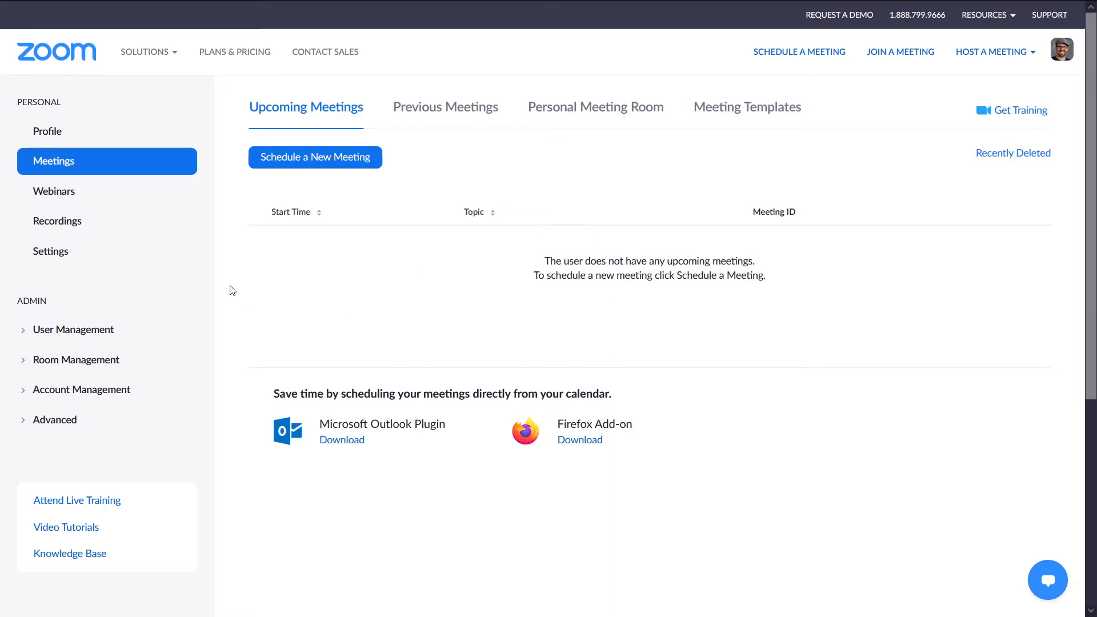
{"action": "left_click", "coordinate": [106, 271]}
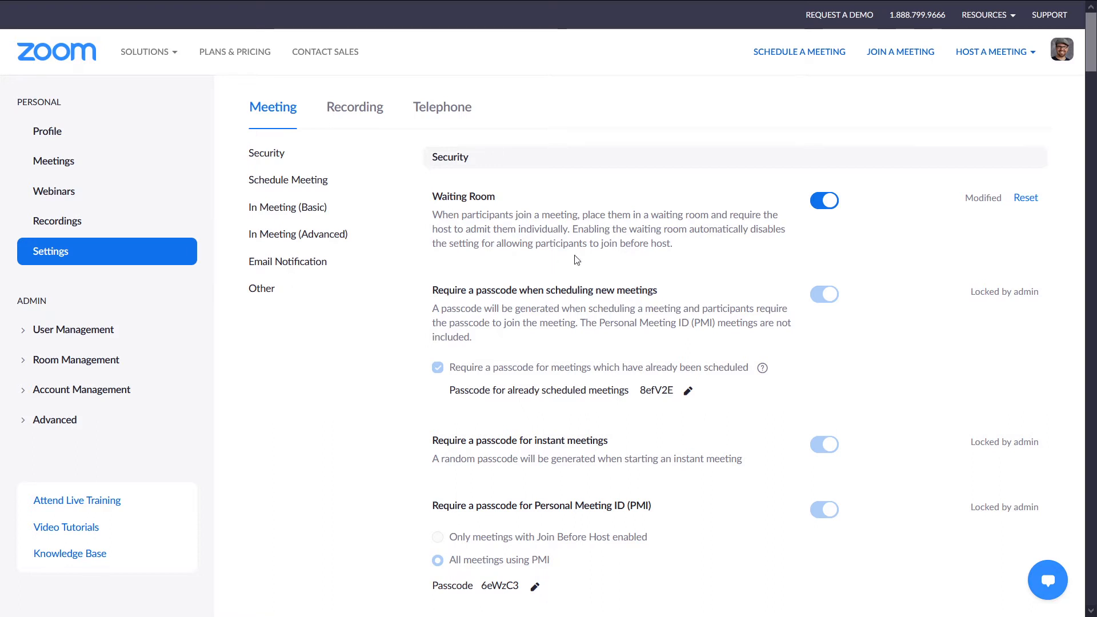
{"action": "left_click", "coordinate": [84, 171]}
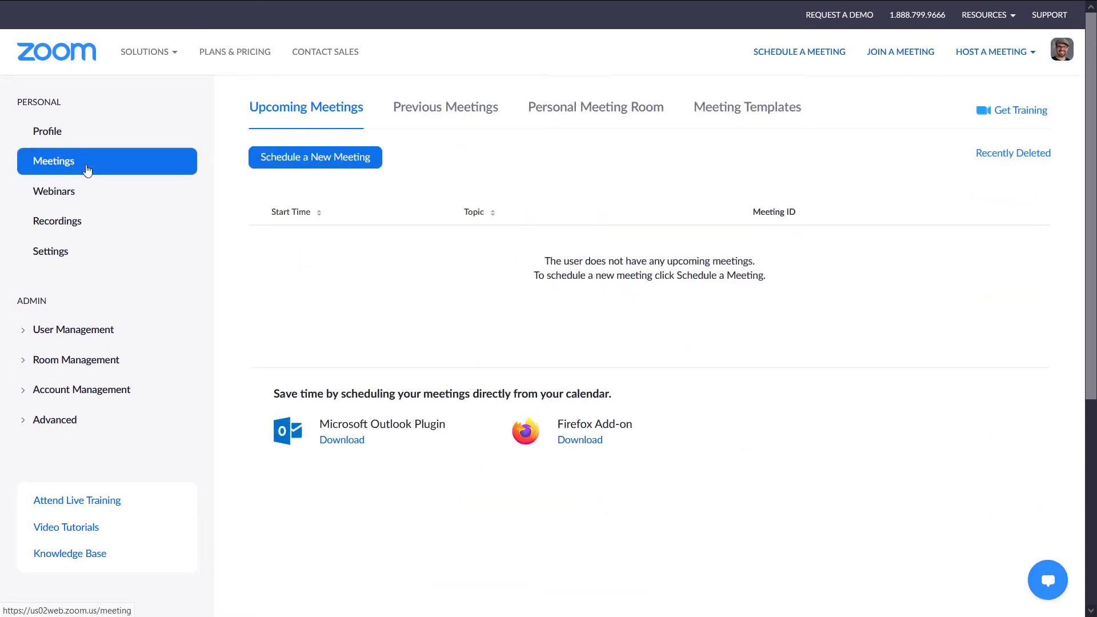
Step: Start a new scheduled meeting with the topic "3rd Hour - Science" and describe it as the teacher's 3rd Hour Virtual Class Session
{"action": "left_click", "coordinate": [330, 158]}
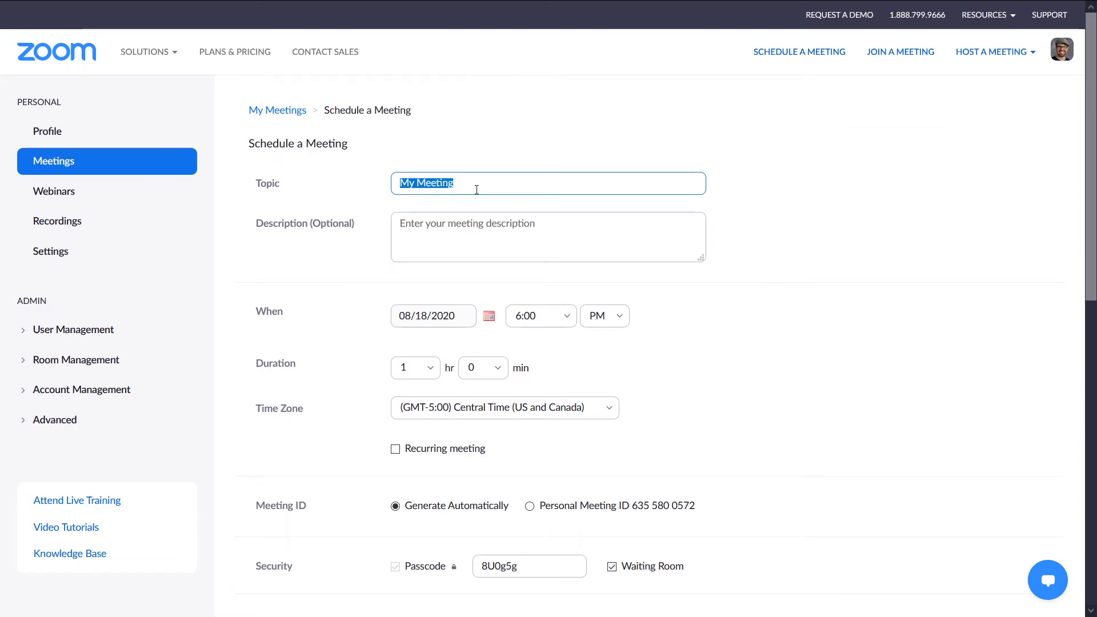
{"action": "type", "text": "3rd Hour - Science"}
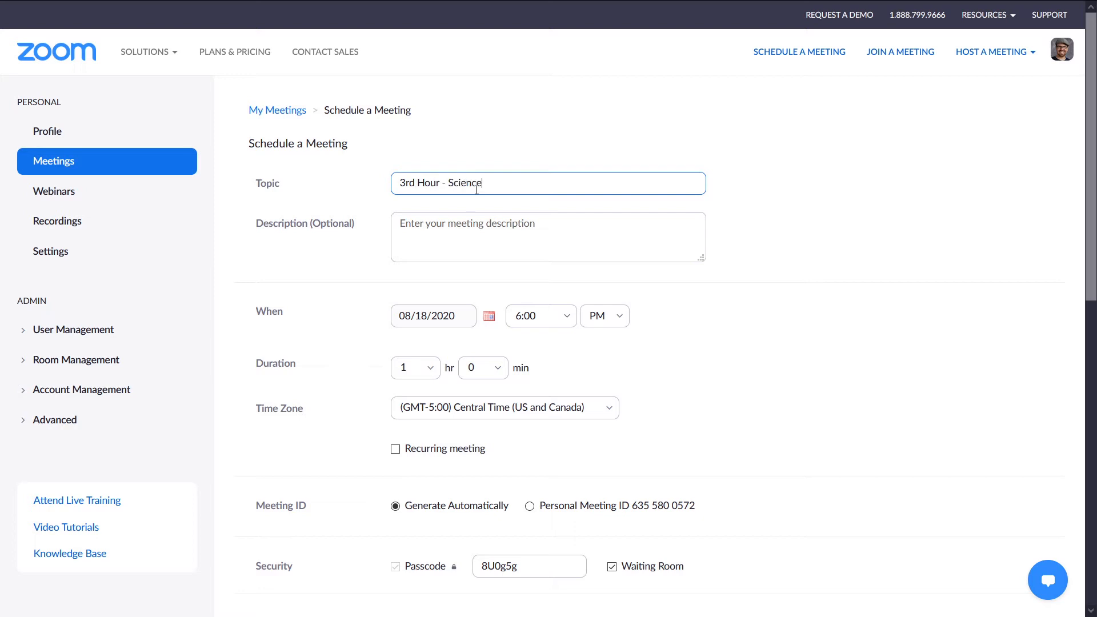
{"action": "left_click", "coordinate": [476, 231]}
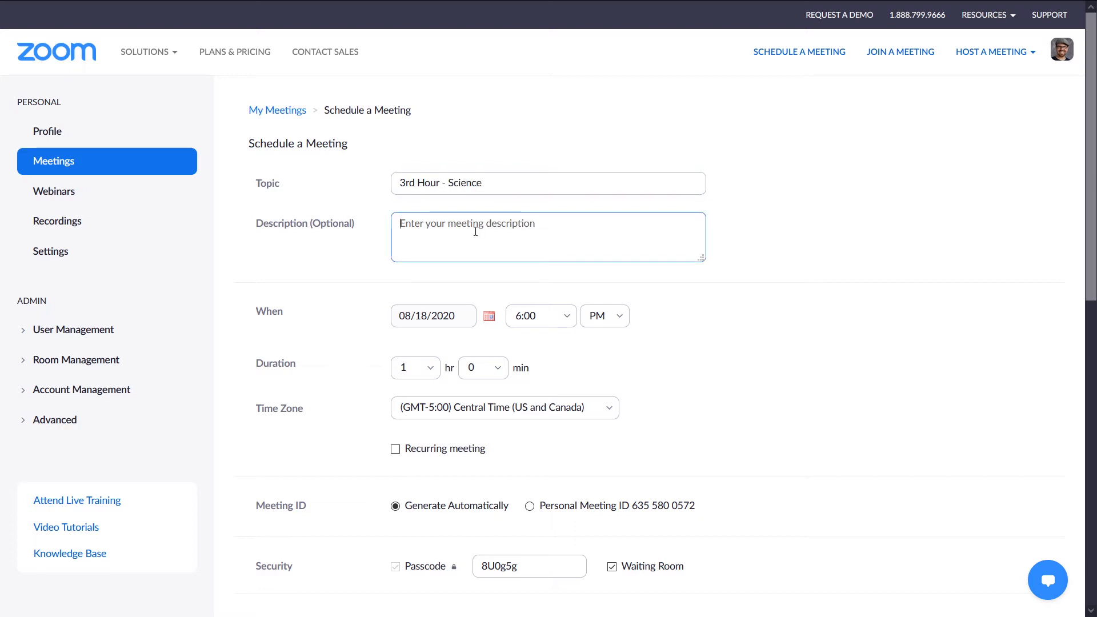
{"action": "type", "text": "Mr. Hu"}
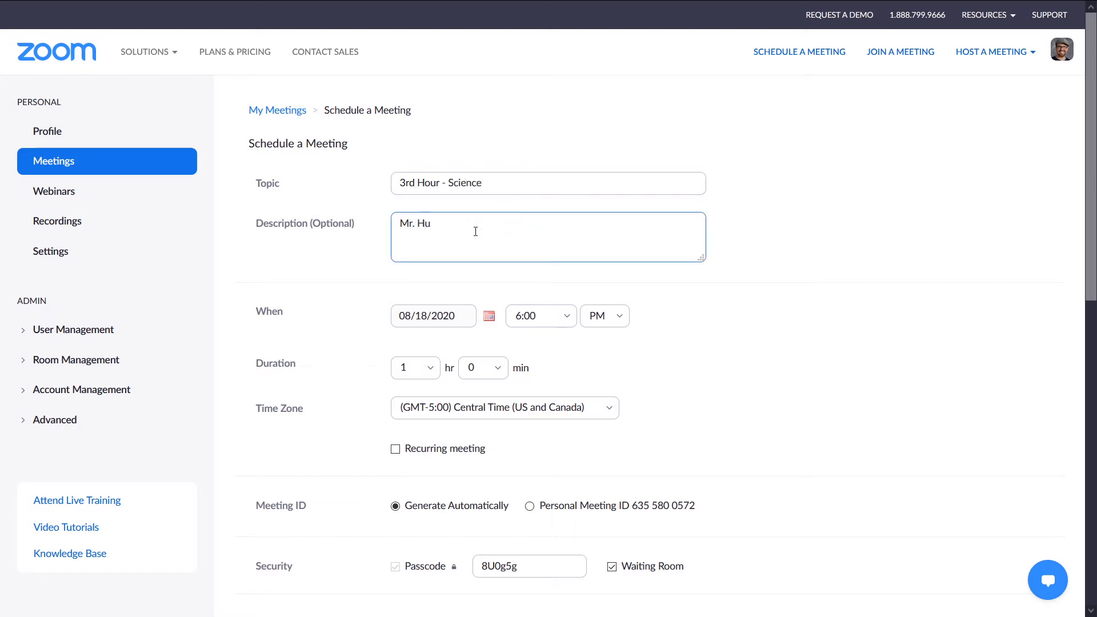
{"action": "type", "text": "ghes' 3rd Hour Virtual Cla"}
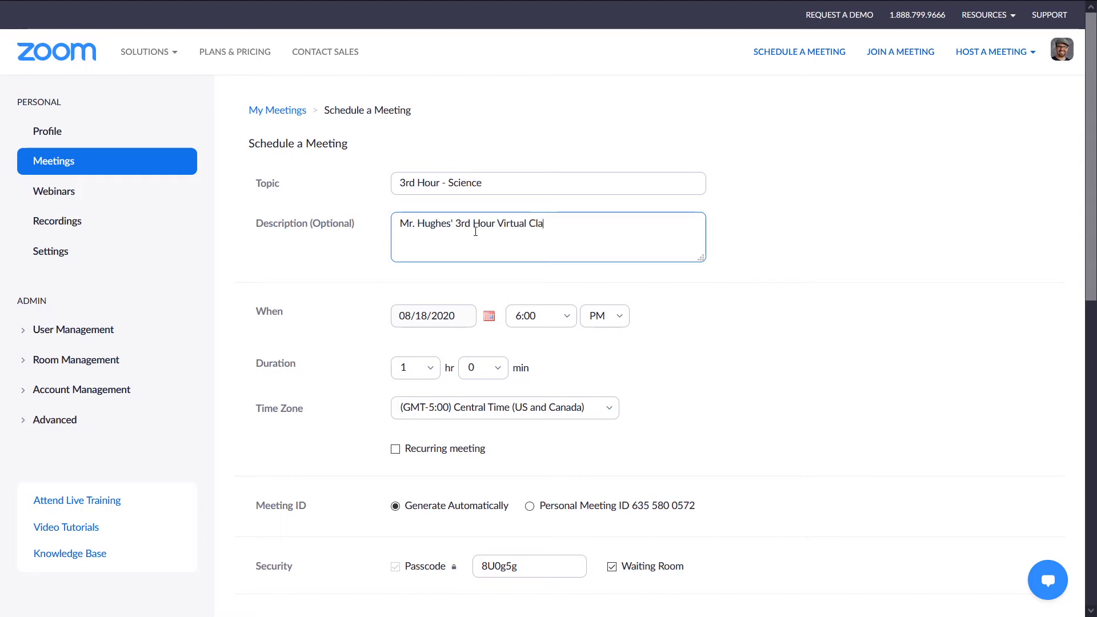
{"action": "type", "text": "ss Session"}
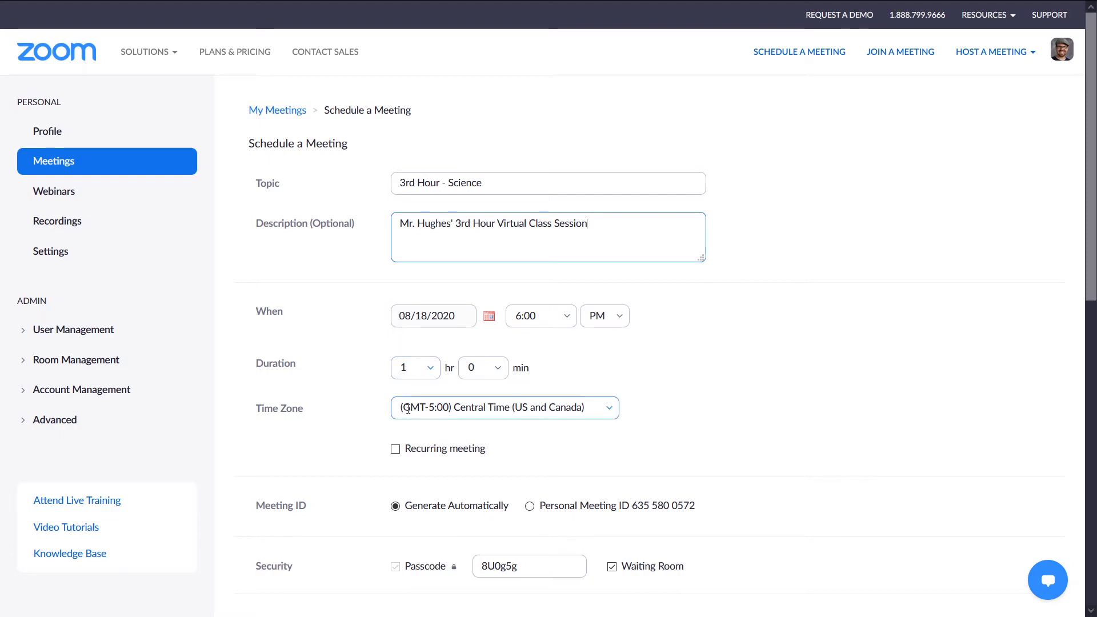
Step: Make the meeting recurring with its recurrence set to No Fixed Time
{"action": "left_click", "coordinate": [395, 451]}
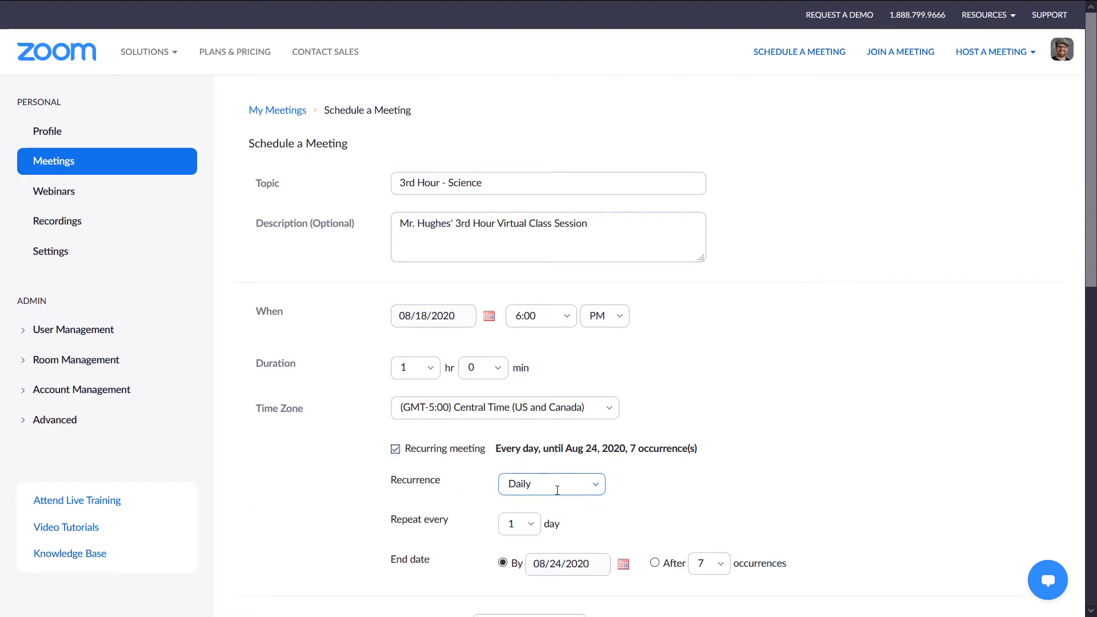
{"action": "left_click", "coordinate": [588, 487]}
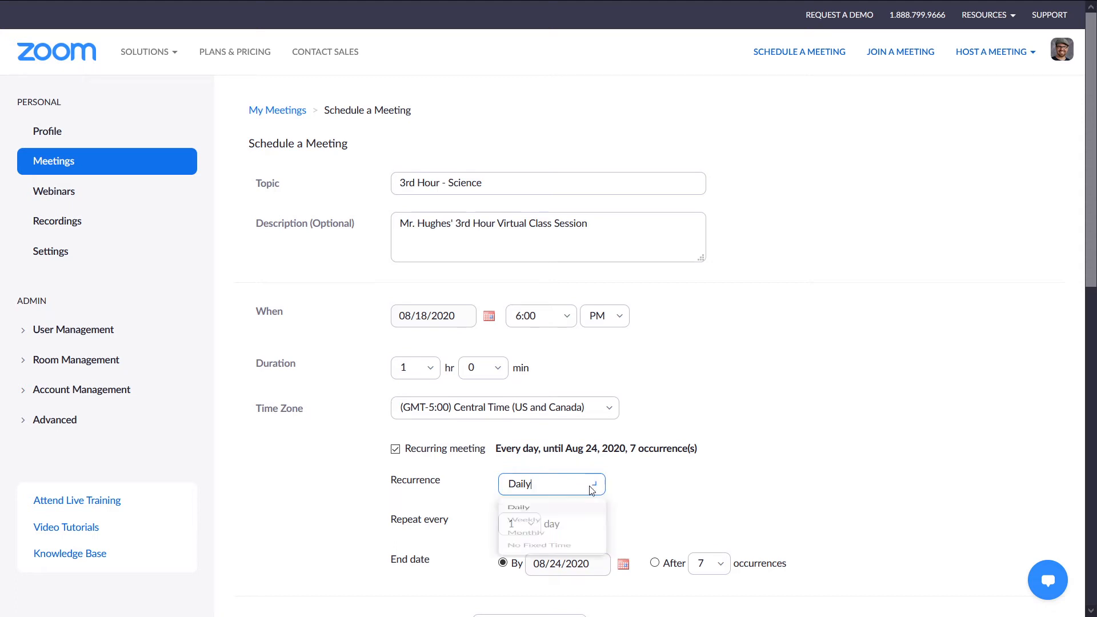
{"action": "left_click", "coordinate": [578, 589]}
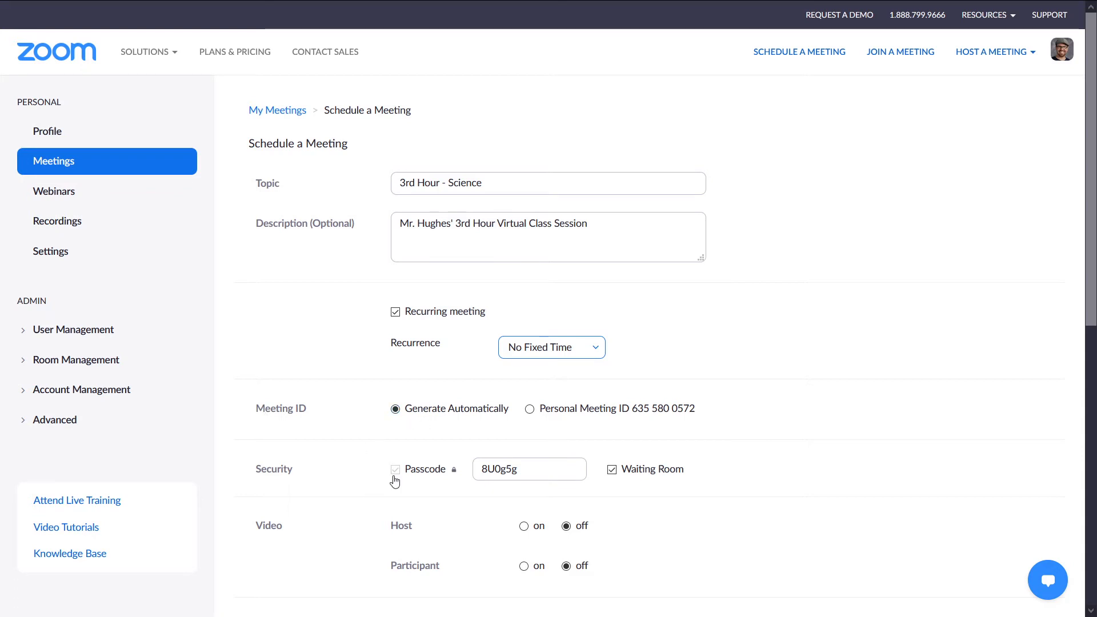
Step: Turn video on for both the host and the participants of the meeting
{"action": "scroll", "coordinate": [394, 479], "scroll_direction": "down", "scroll_amount": 1}
{"action": "scroll", "coordinate": [395, 478], "scroll_direction": "down", "scroll_amount": 1}
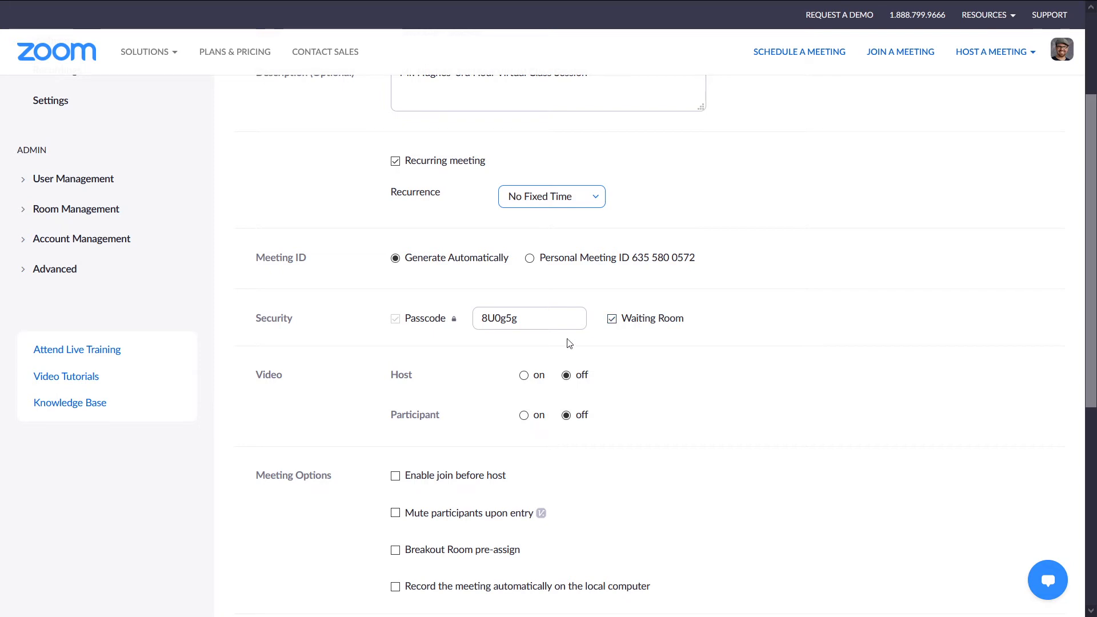
{"action": "scroll", "coordinate": [515, 372], "scroll_direction": "down", "scroll_amount": 1}
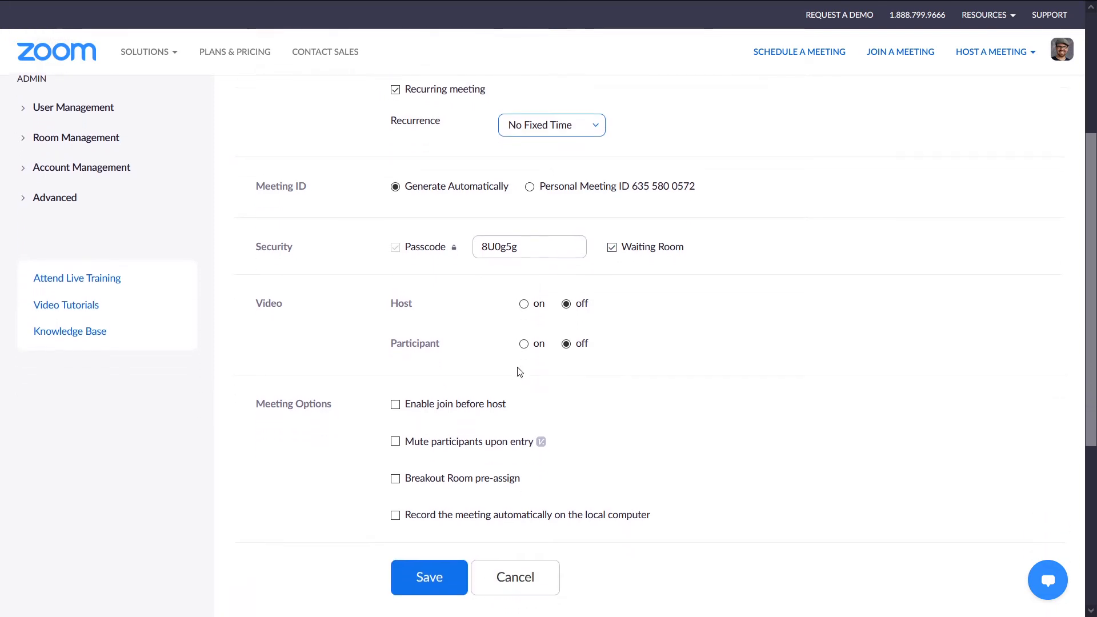
{"action": "left_click", "coordinate": [524, 301]}
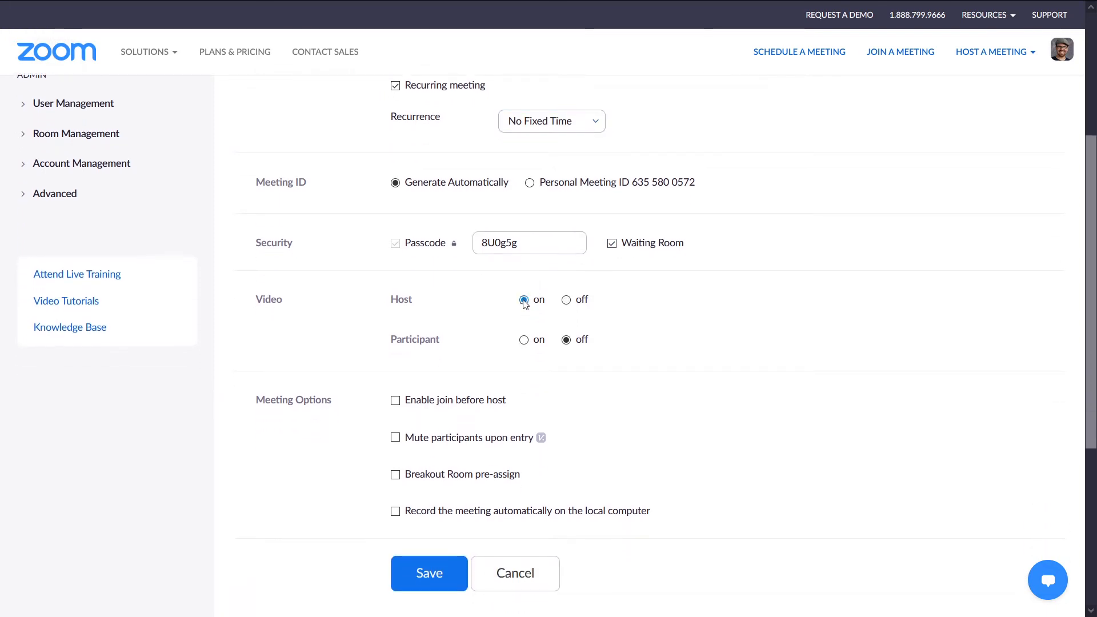
{"action": "left_click", "coordinate": [524, 341]}
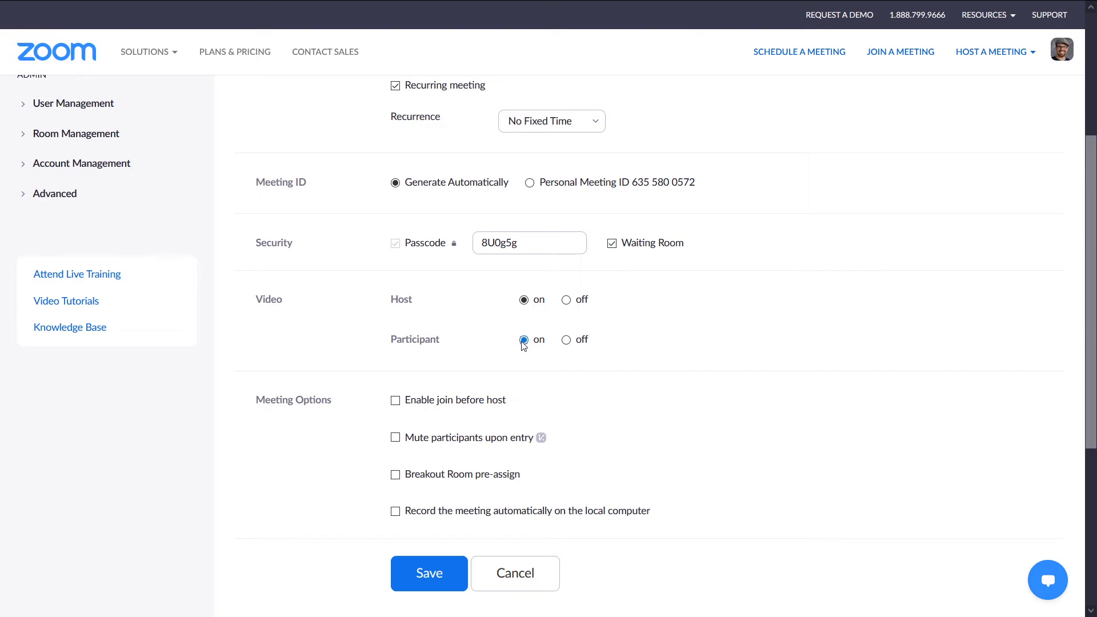
Step: Enable muting participants upon entry and save the meeting
{"action": "scroll", "coordinate": [519, 345], "scroll_direction": "down", "scroll_amount": 1}
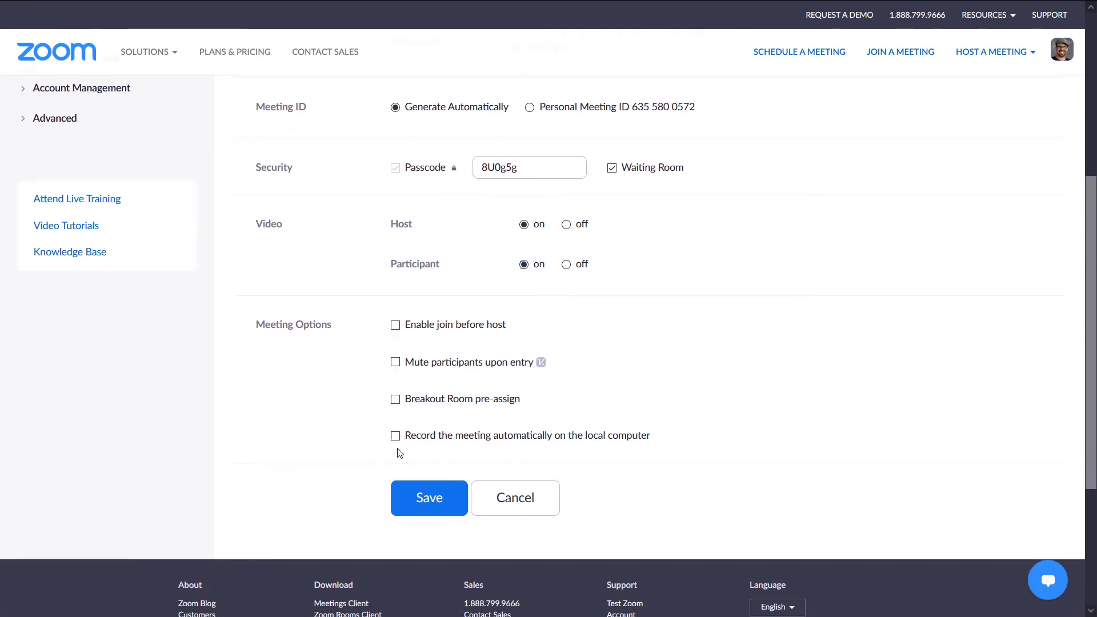
{"action": "left_click", "coordinate": [397, 365]}
{"action": "scroll", "coordinate": [575, 368], "scroll_direction": "down", "scroll_amount": 3}
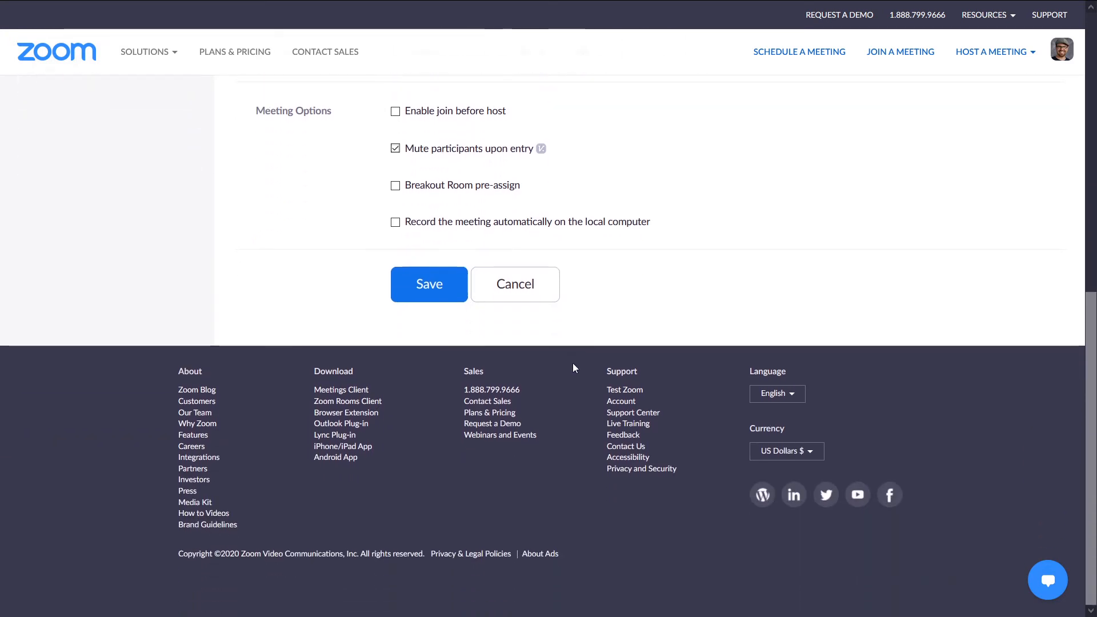
{"action": "scroll", "coordinate": [576, 368], "scroll_direction": "up", "scroll_amount": 1}
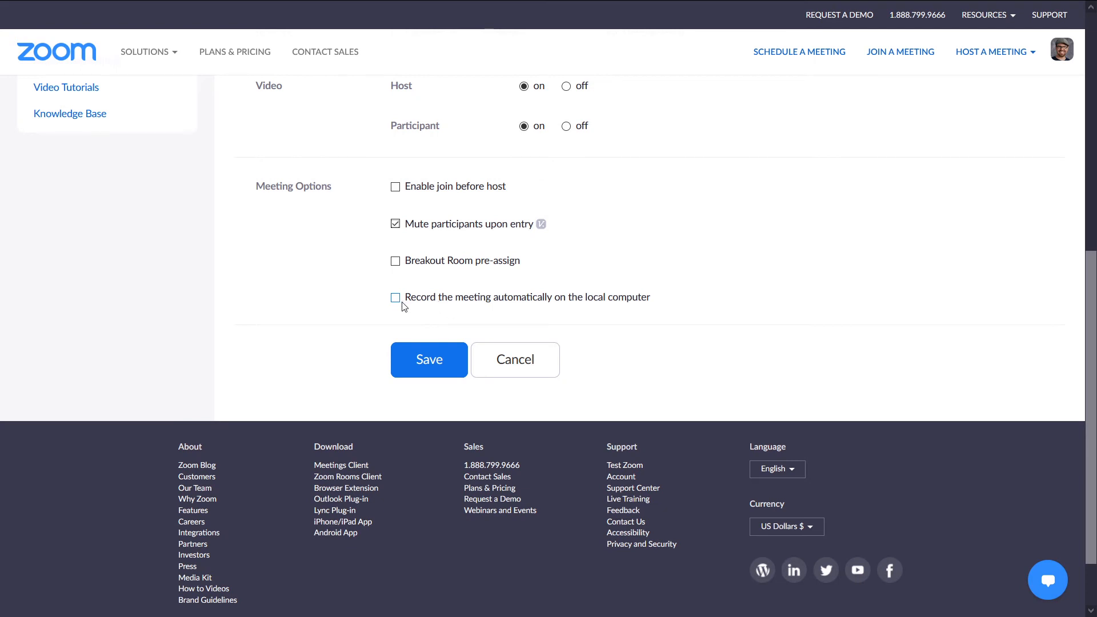
{"action": "left_click", "coordinate": [430, 371]}
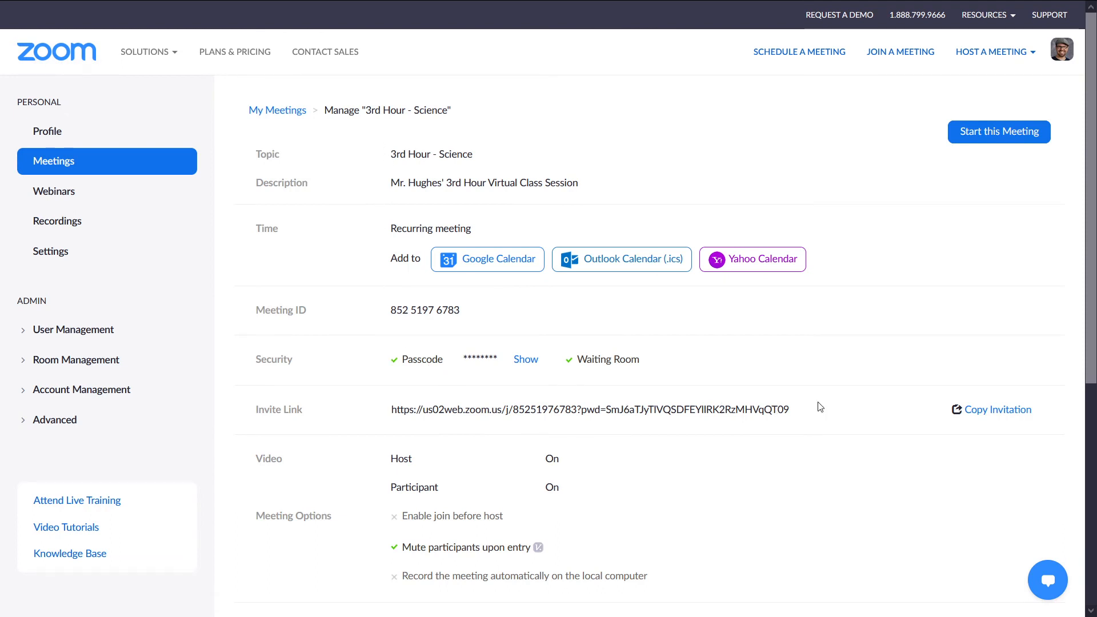
Step: Select the meeting's complete invite link for copying
{"action": "left_click_drag", "start_coordinate": [797, 411], "coordinate": [742, 409]}
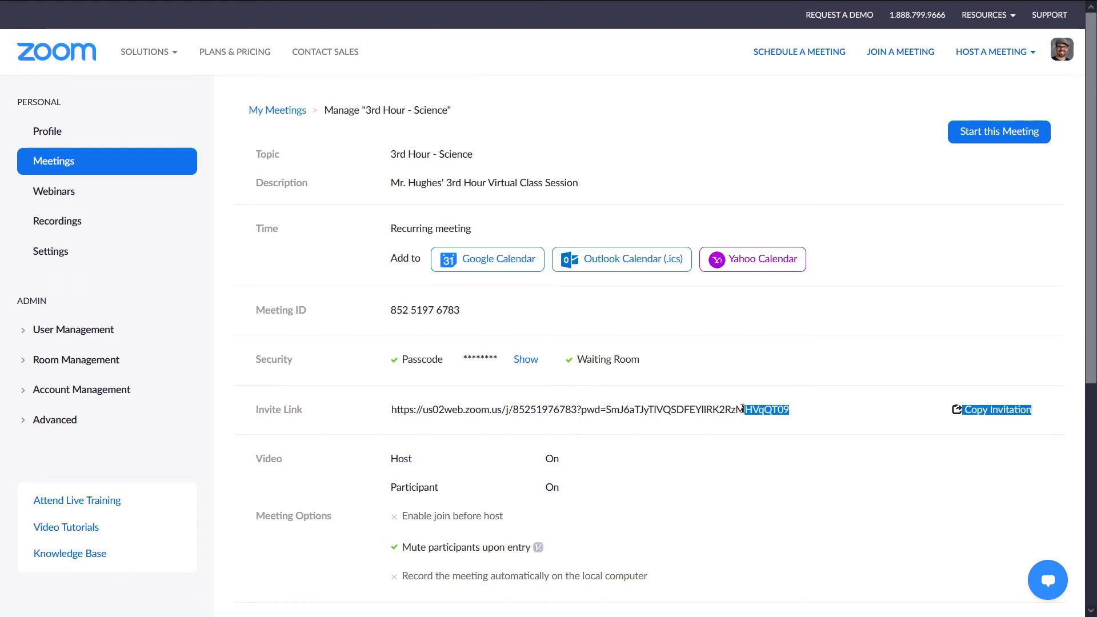
{"action": "left_click", "coordinate": [743, 409]}
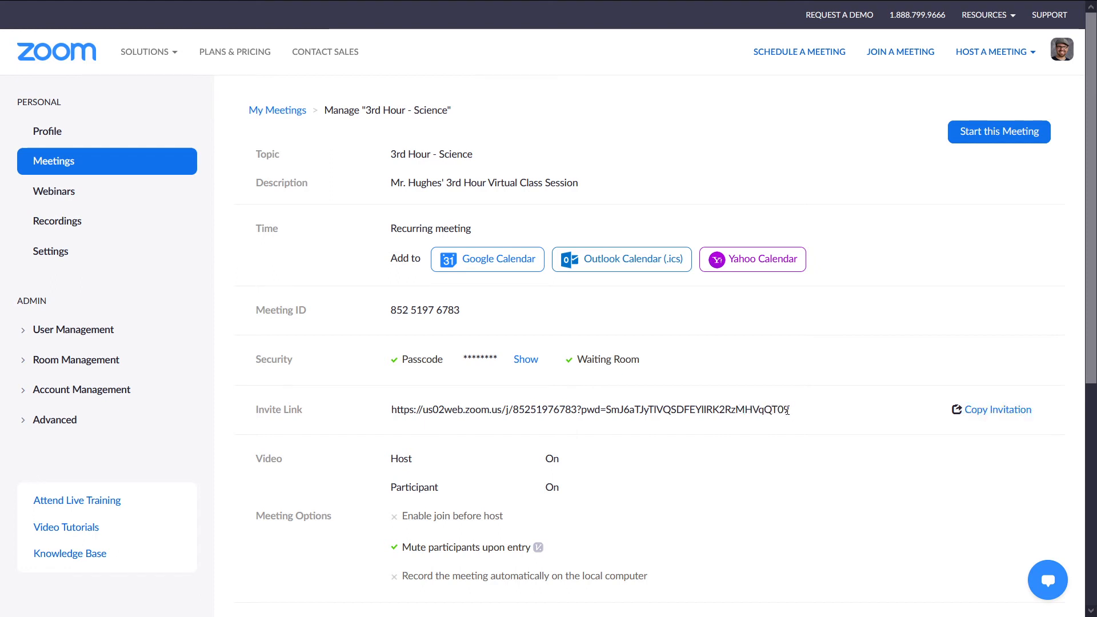
{"action": "left_click_drag", "start_coordinate": [791, 411], "coordinate": [393, 410]}
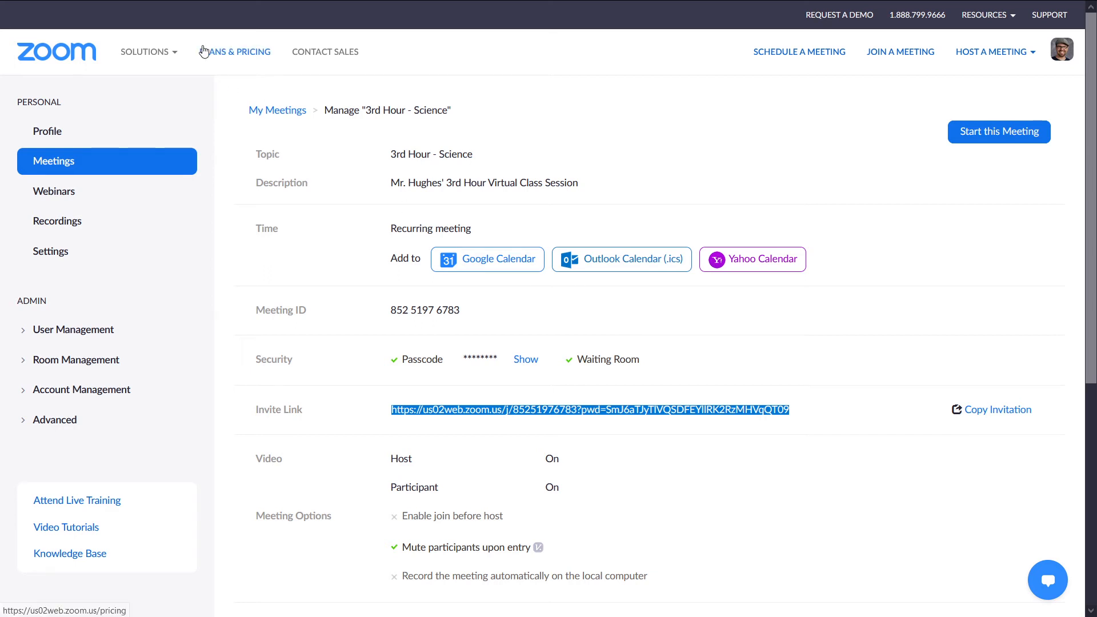
Step: Switch to the Science: 3rd Hour course in Schoology and start a link material using the copied Zoom invite link as its URL
{"action": "left_click", "coordinate": [200, 12]}
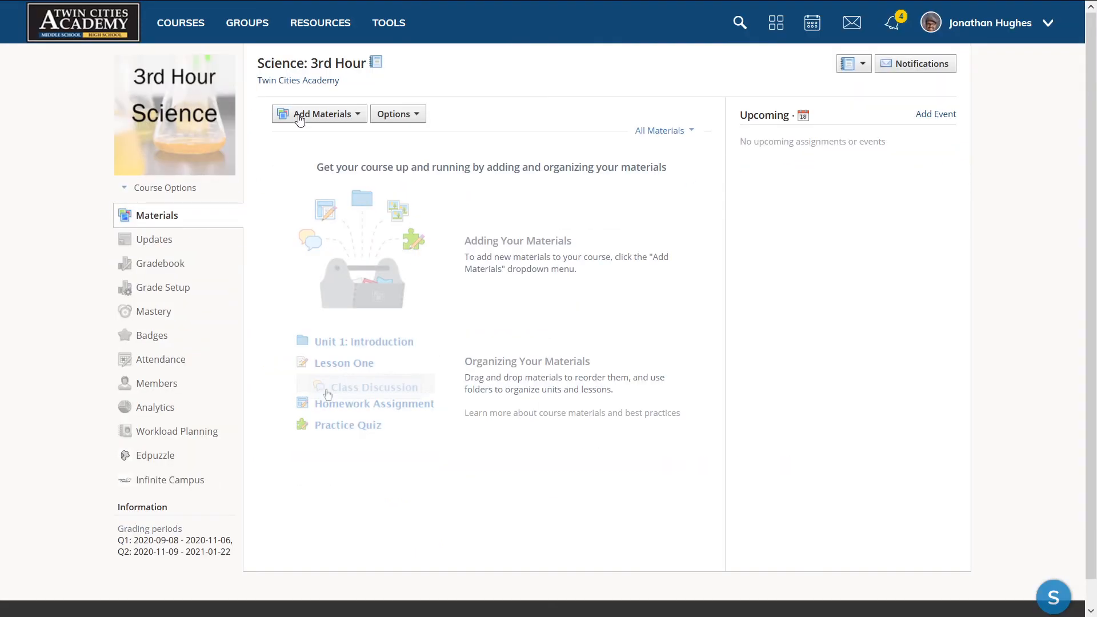
{"action": "left_click", "coordinate": [321, 116]}
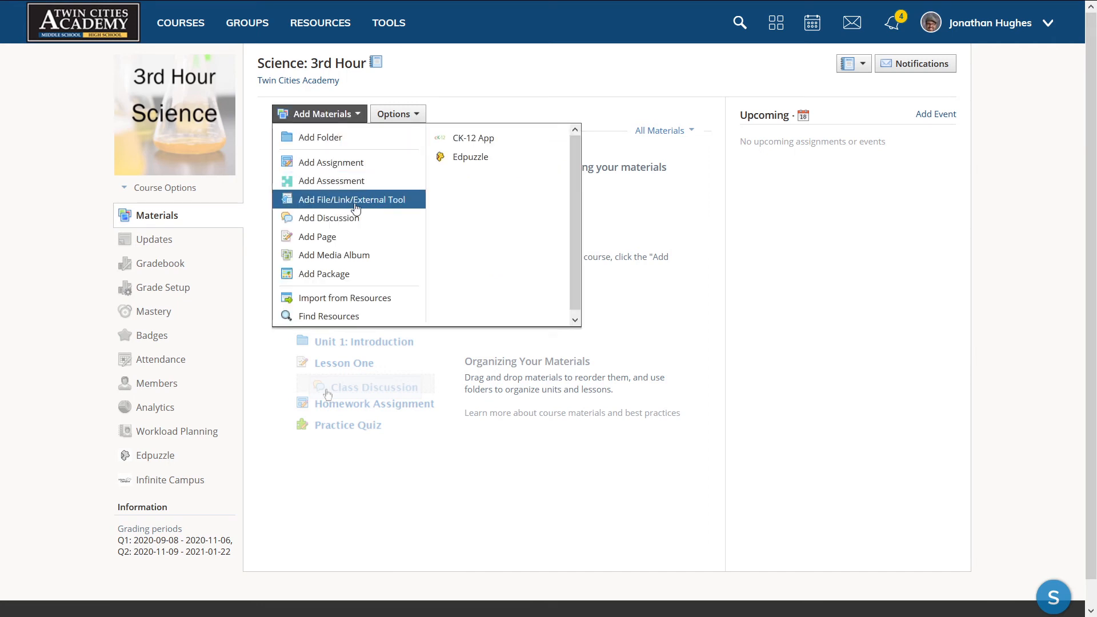
{"action": "left_click", "coordinate": [390, 208]}
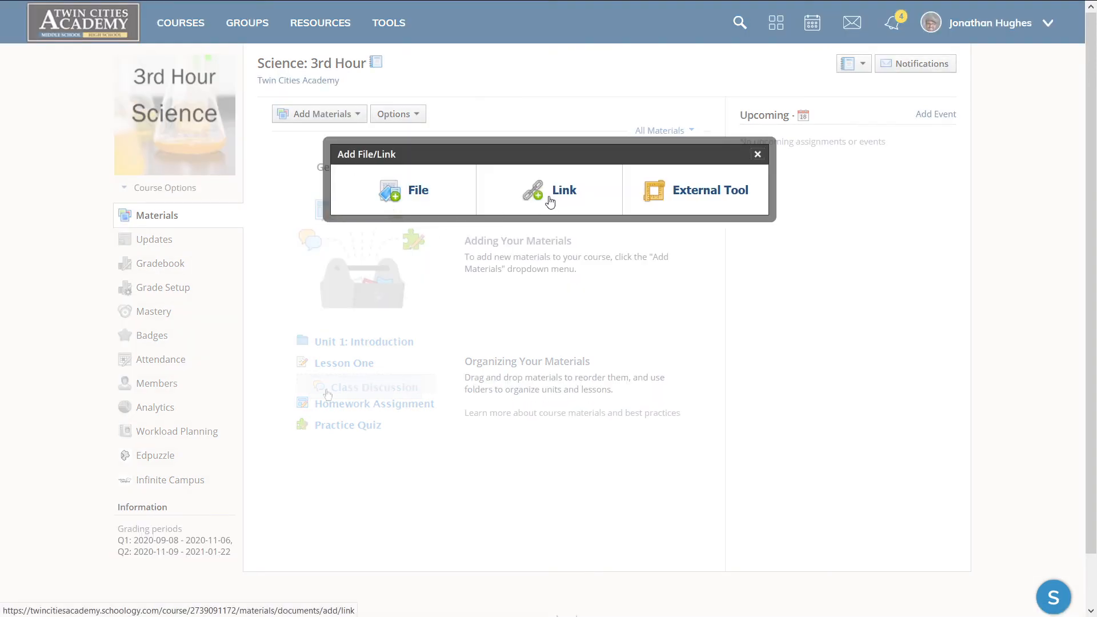
{"action": "left_click", "coordinate": [536, 193]}
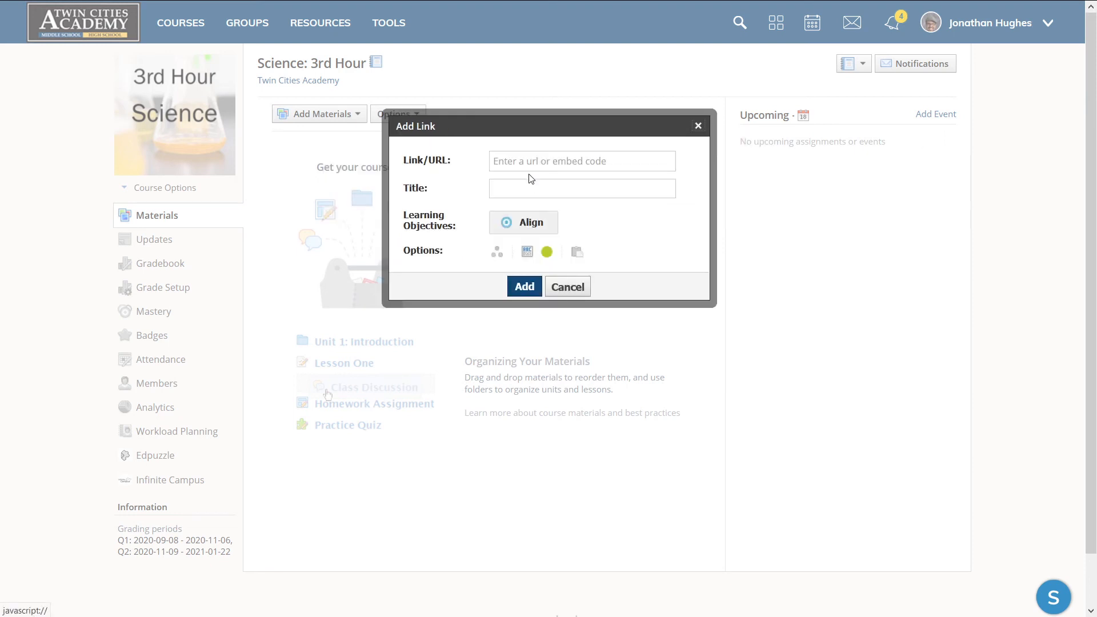
{"action": "left_click", "coordinate": [529, 162]}
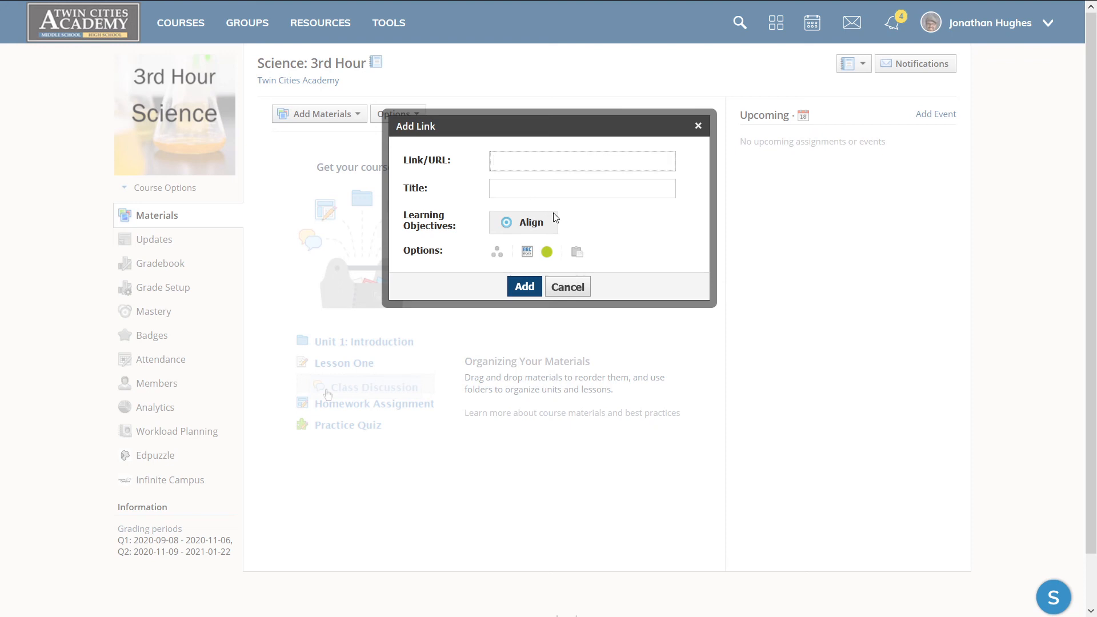
{"action": "key", "text": "ctrl+v"}
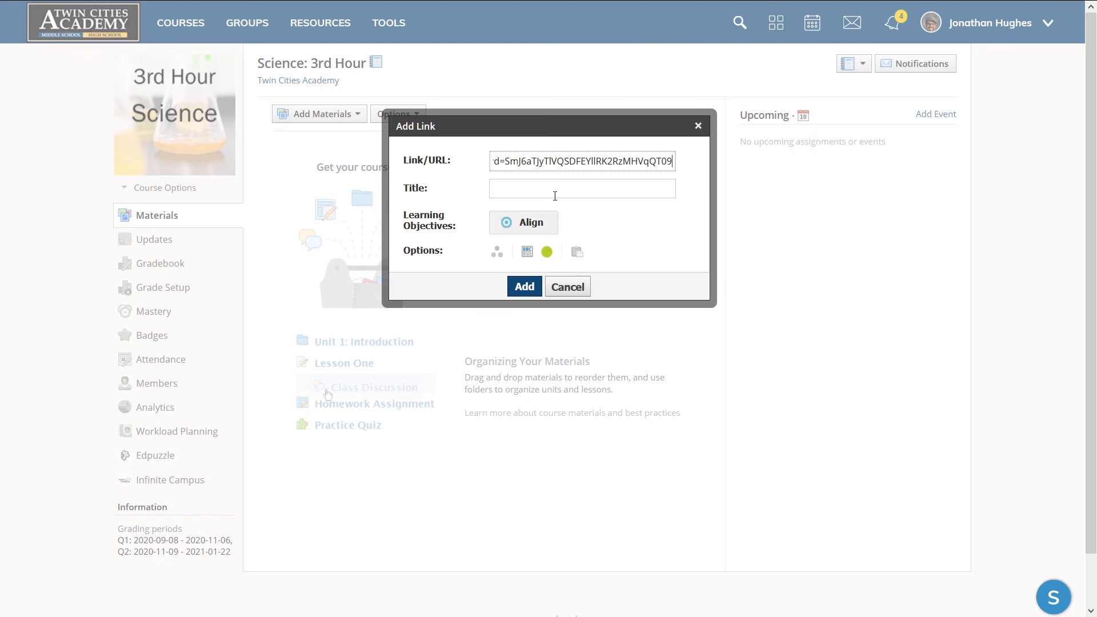
Step: Title the link "Click Here to Join the Live Class Session", set it to display in a new window, and add it to the course
{"action": "left_click", "coordinate": [558, 190]}
{"action": "type", "text": "Click Here to Join the Live Class Session"}
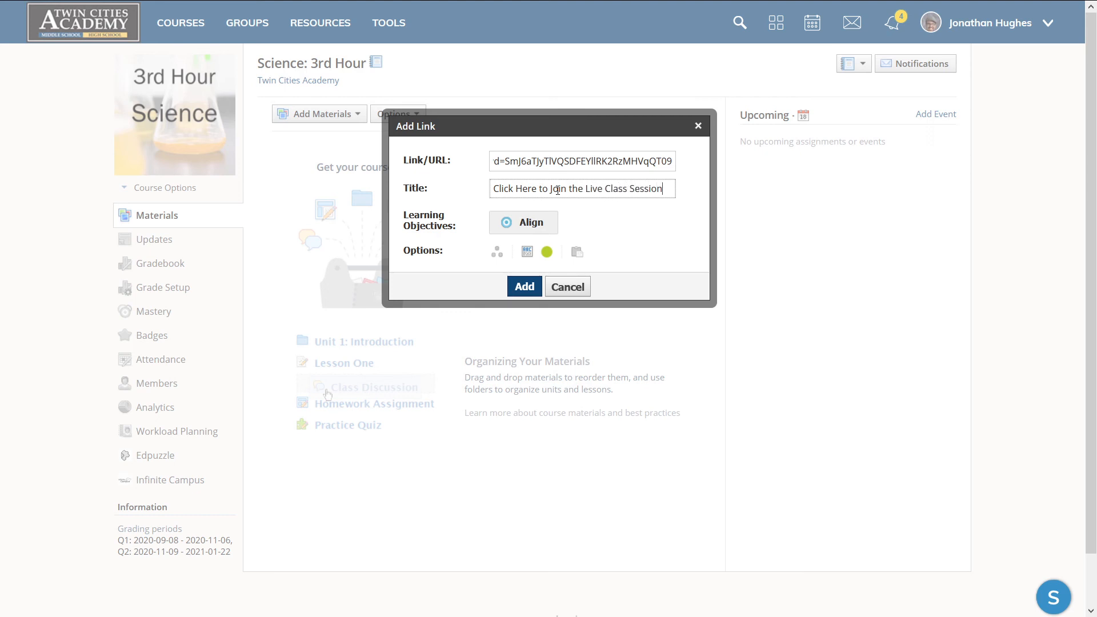
{"action": "left_click", "coordinate": [527, 252]}
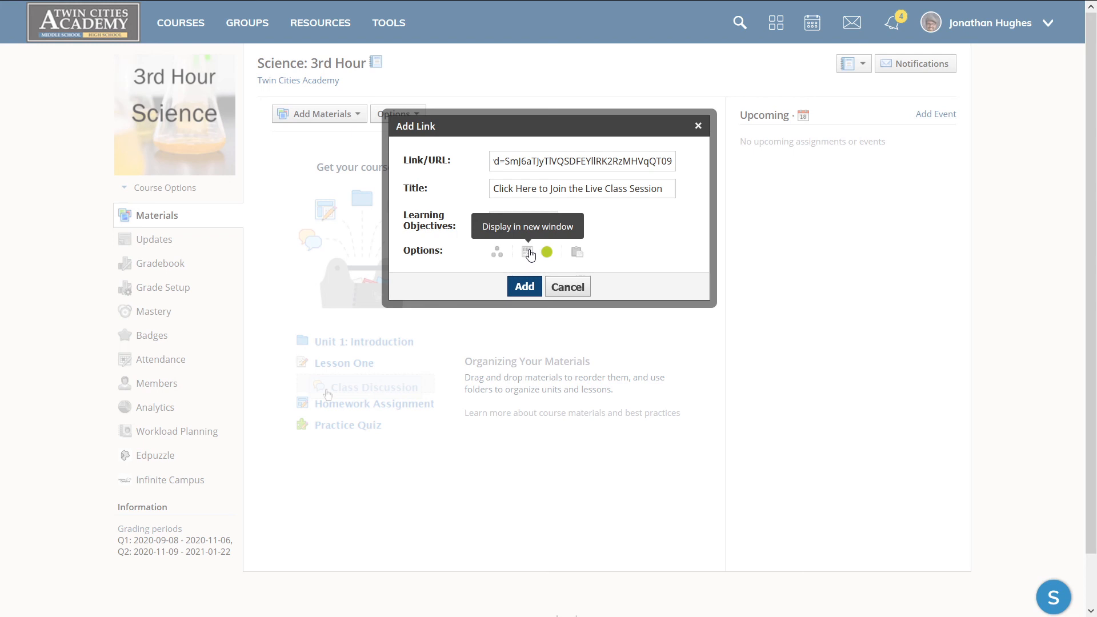
{"action": "left_click", "coordinate": [525, 287]}
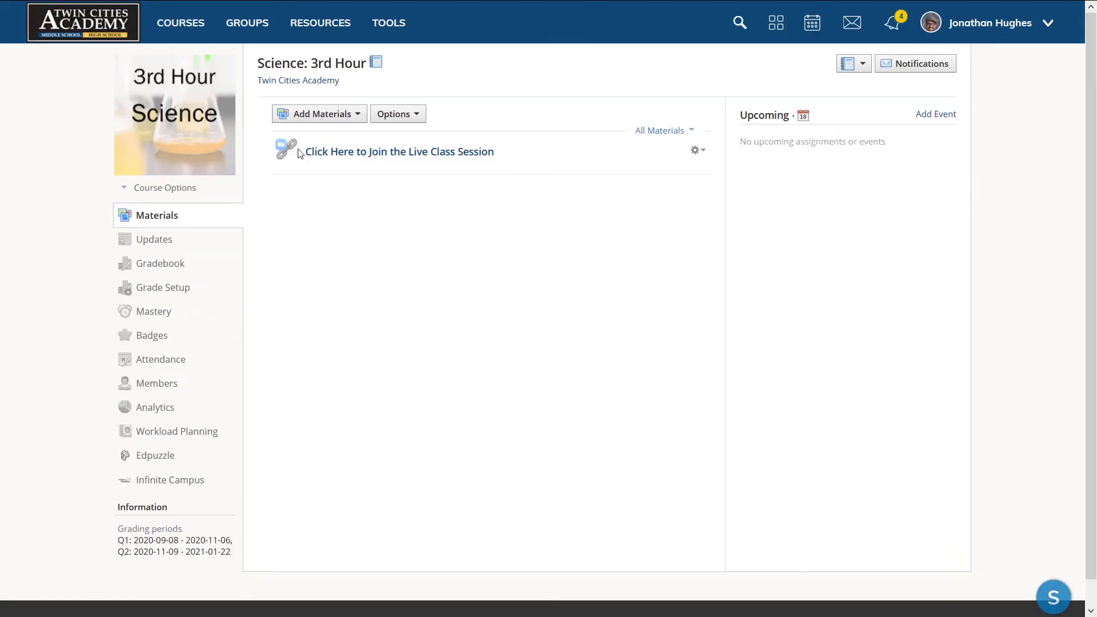
Step: Open the posted live class session link to test it
{"action": "left_click", "coordinate": [383, 155]}
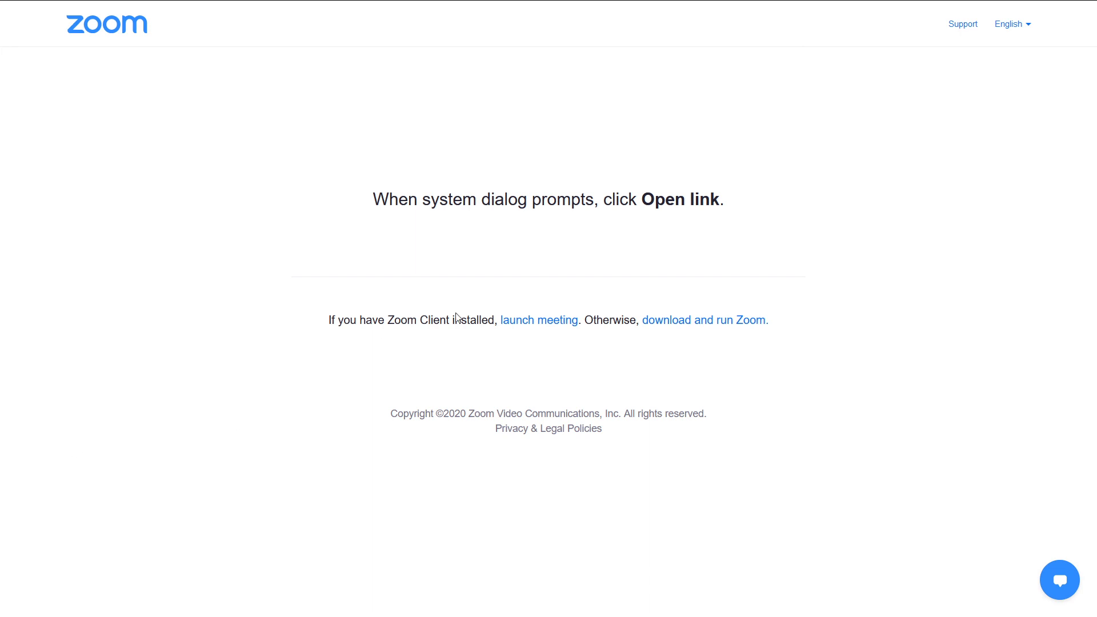
Step: Switch back to the Zoom meeting information page and open the list of meetings
{"action": "mouse_move", "coordinate": [251, 7]}
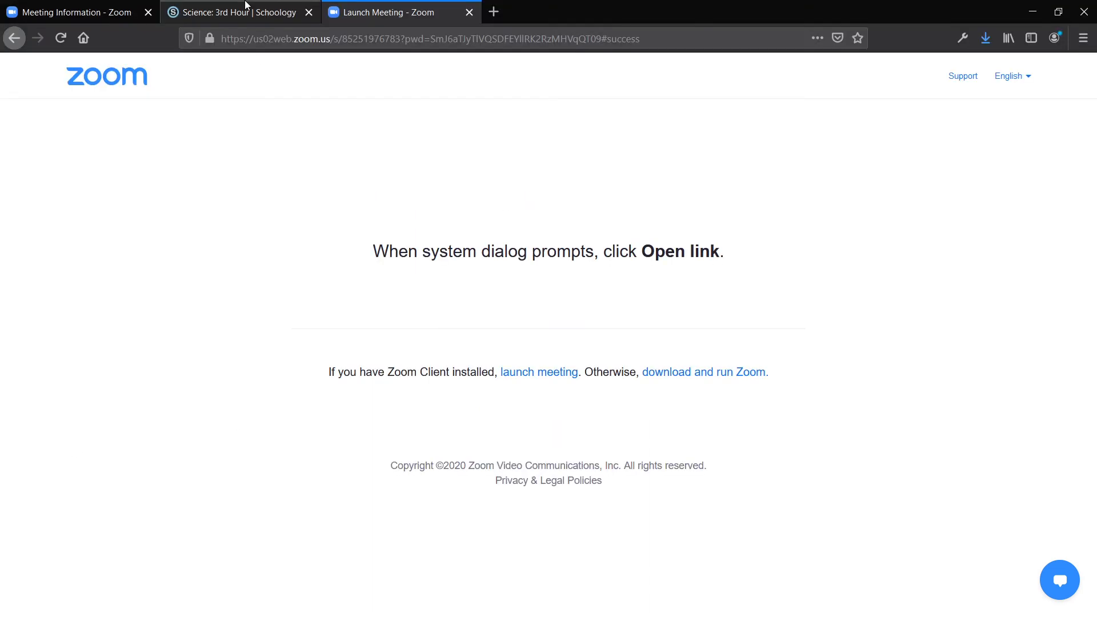
{"action": "left_click", "coordinate": [88, 13]}
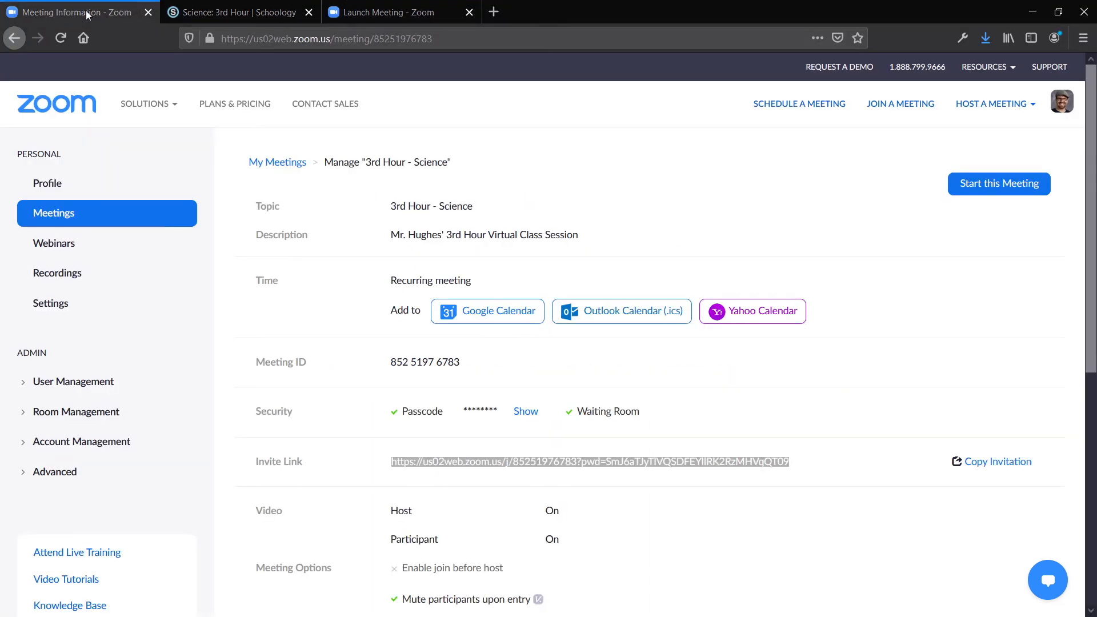
{"action": "left_click", "coordinate": [142, 165]}
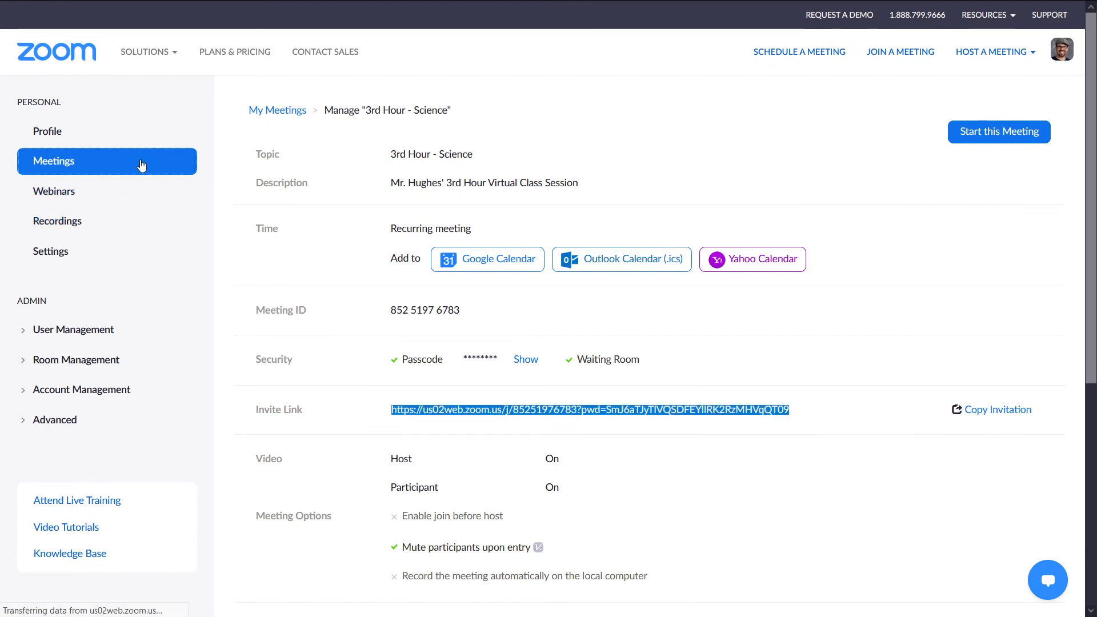